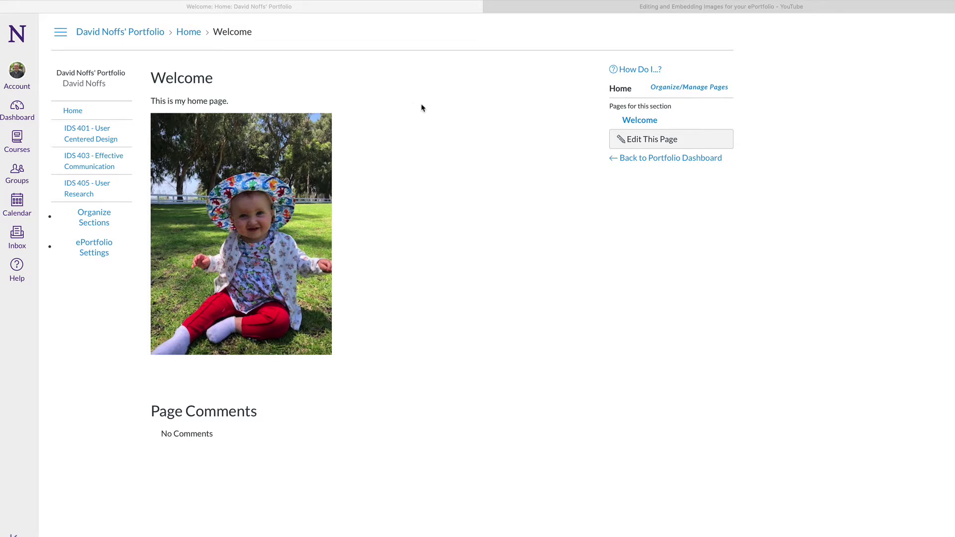
Add an Image/File Upload section below the photo holding Global Anthem Small.mp4 from the Desktop
{"action": "left_click", "coordinate": [653, 142]}
{"action": "left_click", "coordinate": [653, 142]}
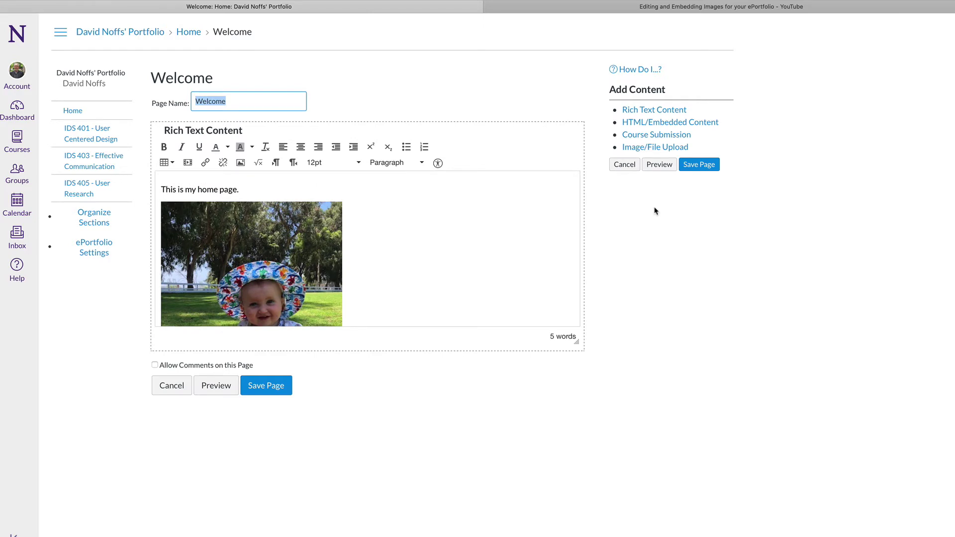
{"action": "left_click", "coordinate": [651, 148]}
{"action": "scroll", "coordinate": [246, 333], "scroll_direction": "down", "scroll_amount": 3}
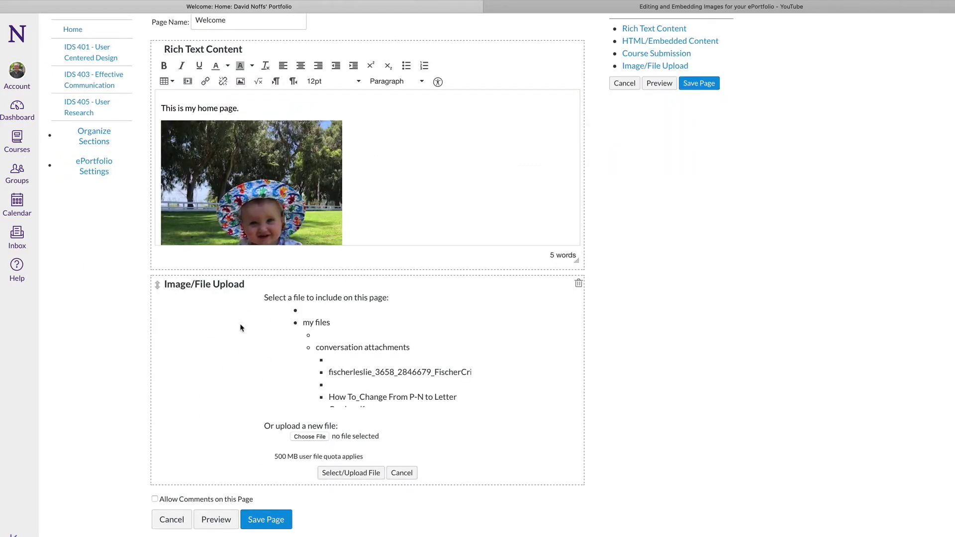
{"action": "left_click", "coordinate": [317, 439]}
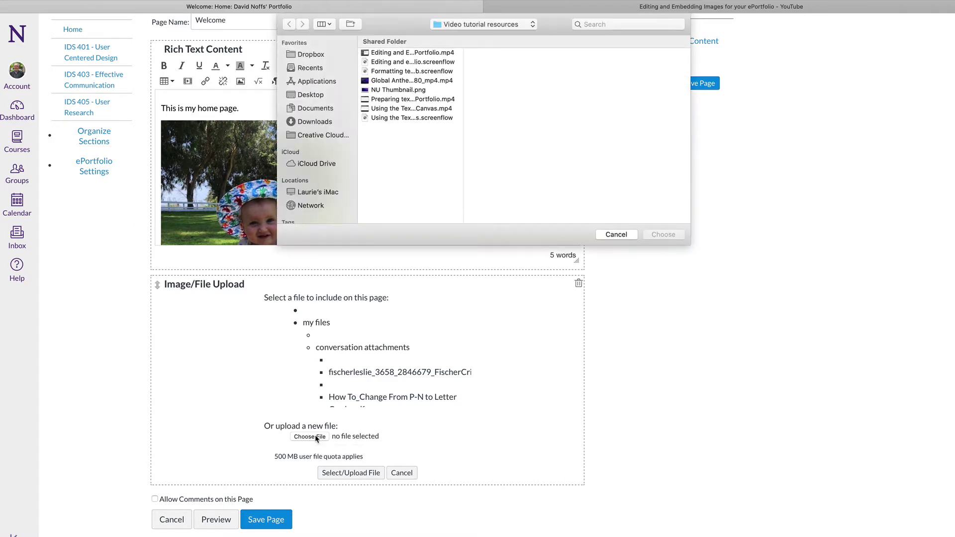
{"action": "left_click", "coordinate": [310, 96]}
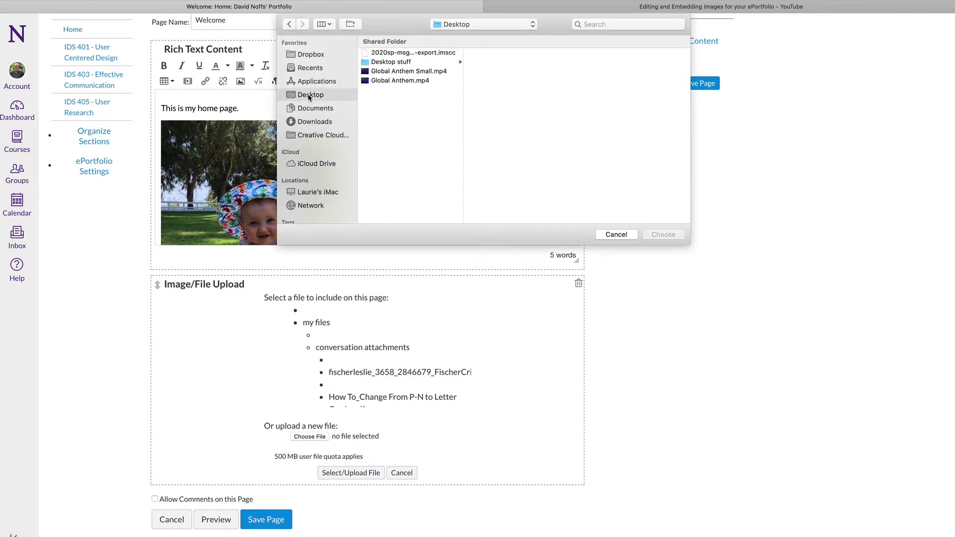
{"action": "left_click", "coordinate": [406, 73]}
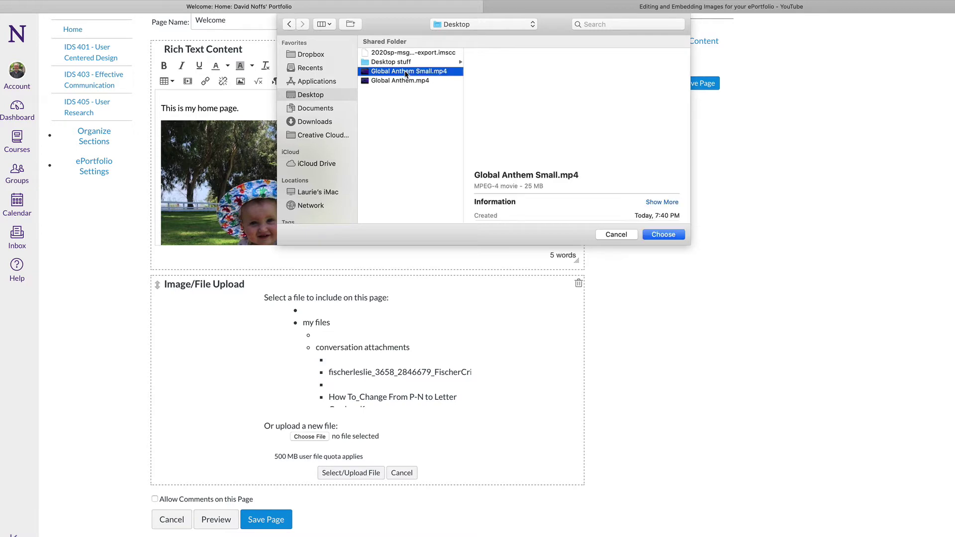
{"action": "left_click", "coordinate": [663, 235]}
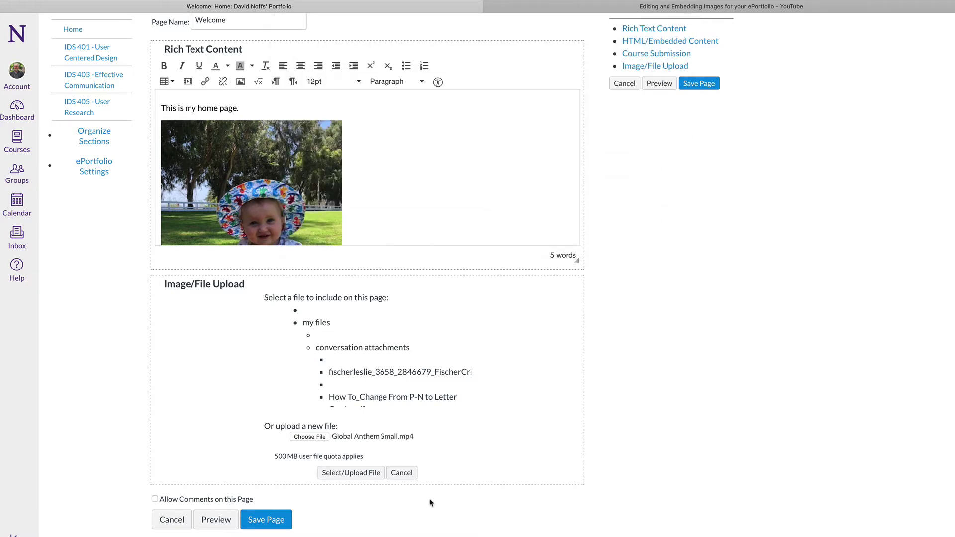
{"action": "left_click", "coordinate": [359, 474]}
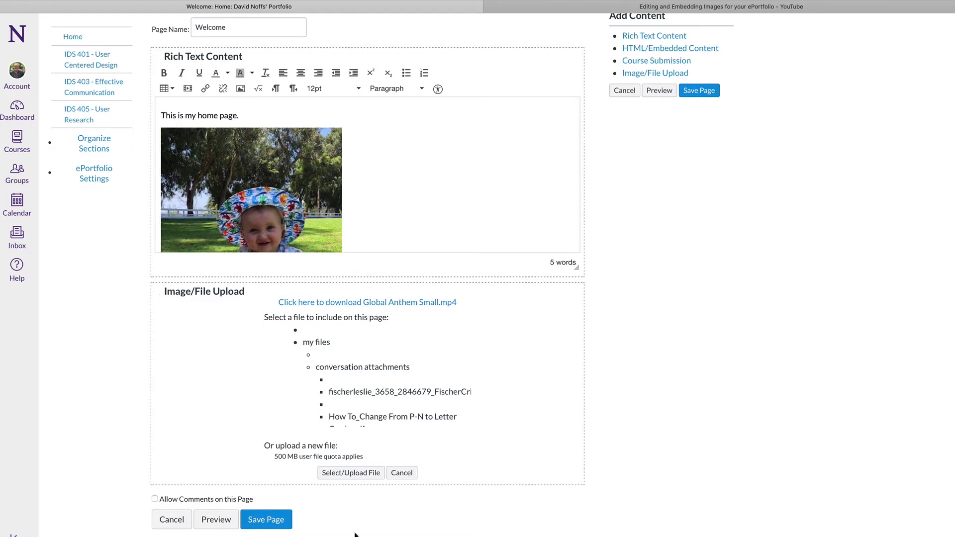
Save the Welcome page and open the IDS ePortfolio Sandbox course in a new tab
{"action": "left_click", "coordinate": [276, 522]}
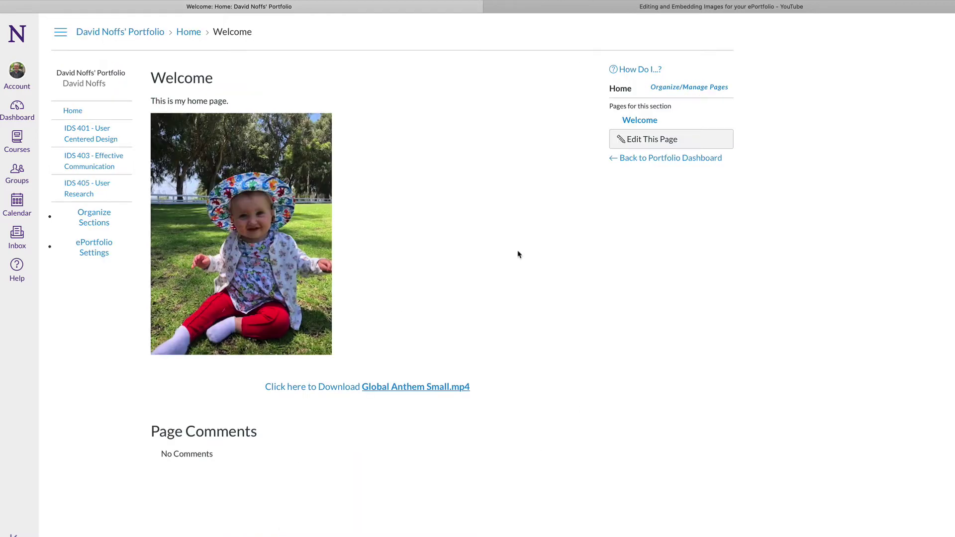
{"action": "left_click", "coordinate": [410, 388]}
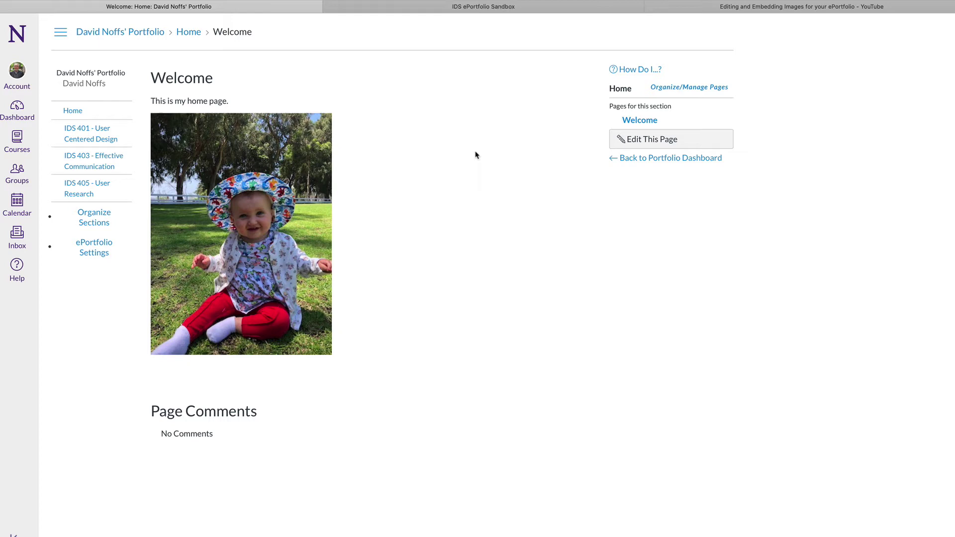
Open Share settings for the 16:50 climate-risk capstone video in the course's Panopto library
{"action": "left_click", "coordinate": [442, 8]}
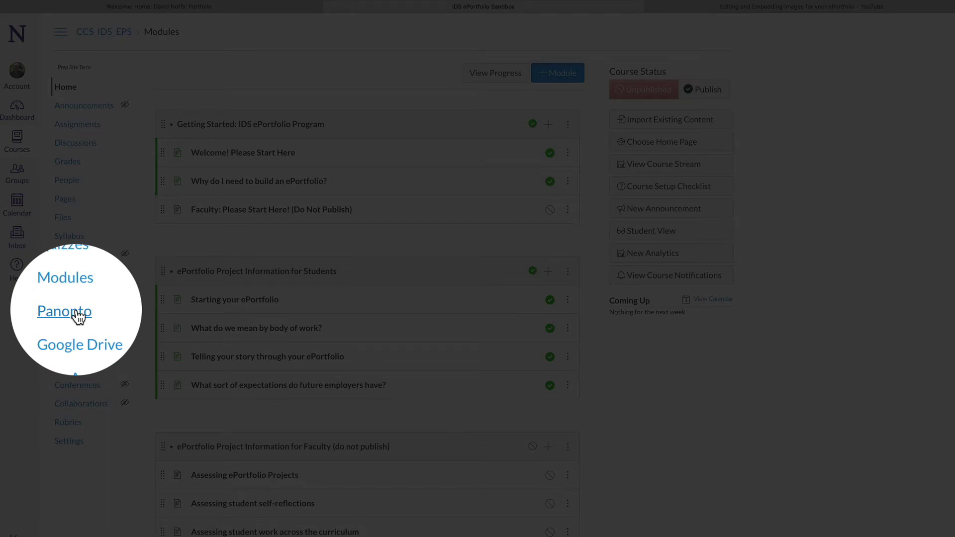
{"action": "left_click", "coordinate": [76, 309]}
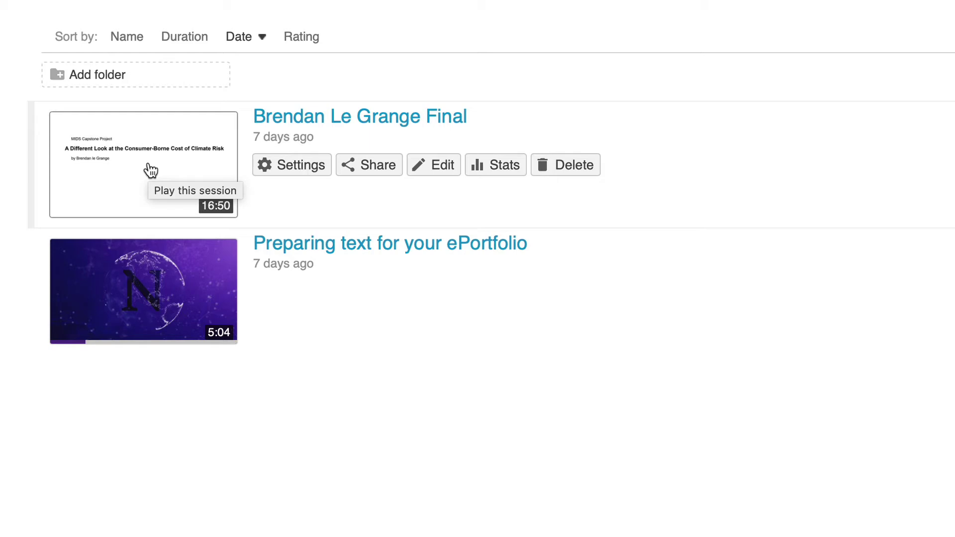
{"action": "left_click", "coordinate": [372, 165]}
{"action": "left_click", "coordinate": [913, 190]}
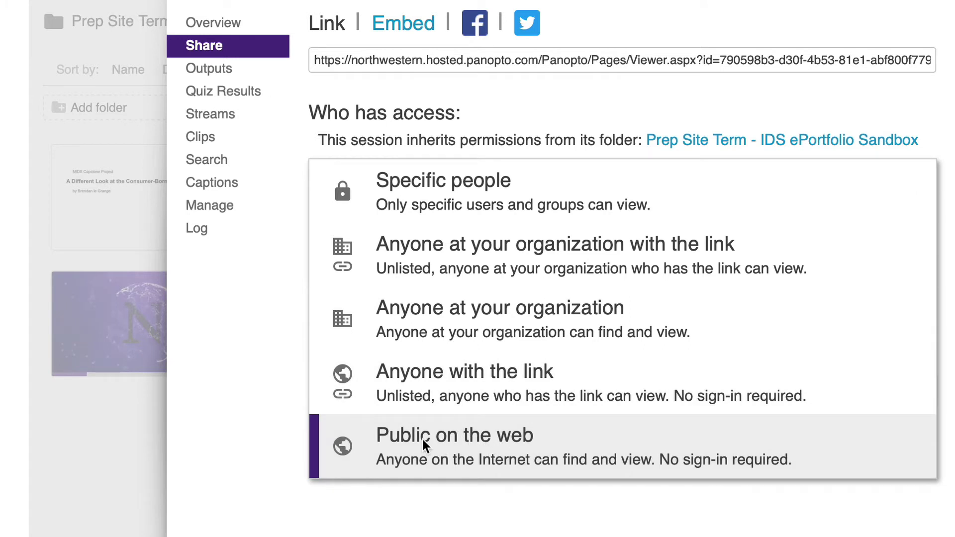
Set the capstone video's access to Public on the web and copy its 720 px iframe embed code
{"action": "left_click", "coordinate": [470, 191]}
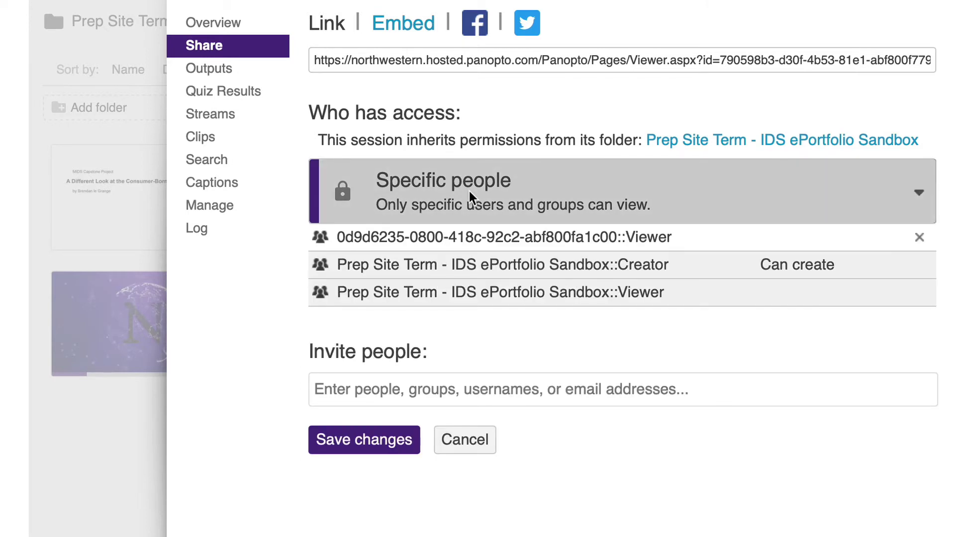
{"action": "left_click", "coordinate": [919, 192]}
{"action": "left_click", "coordinate": [463, 443]}
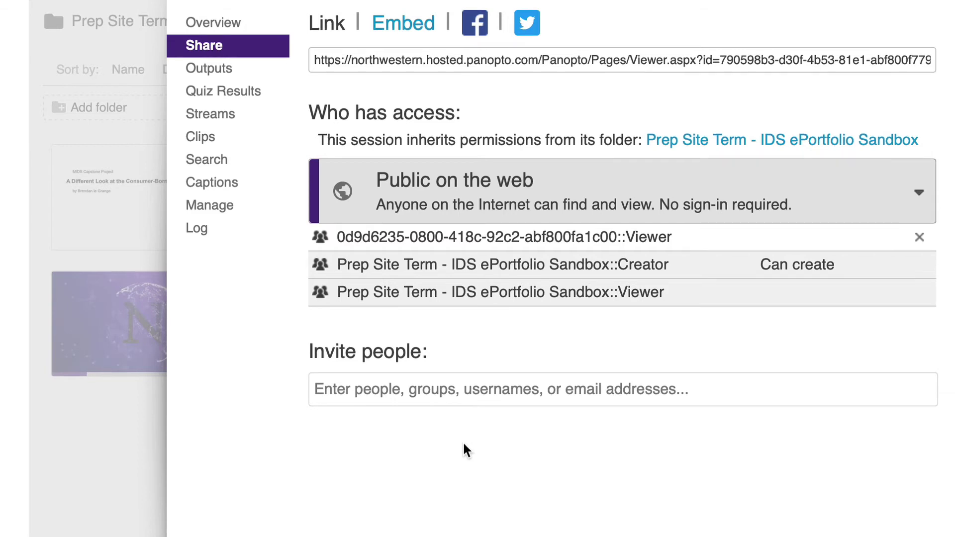
{"action": "left_click", "coordinate": [407, 31]}
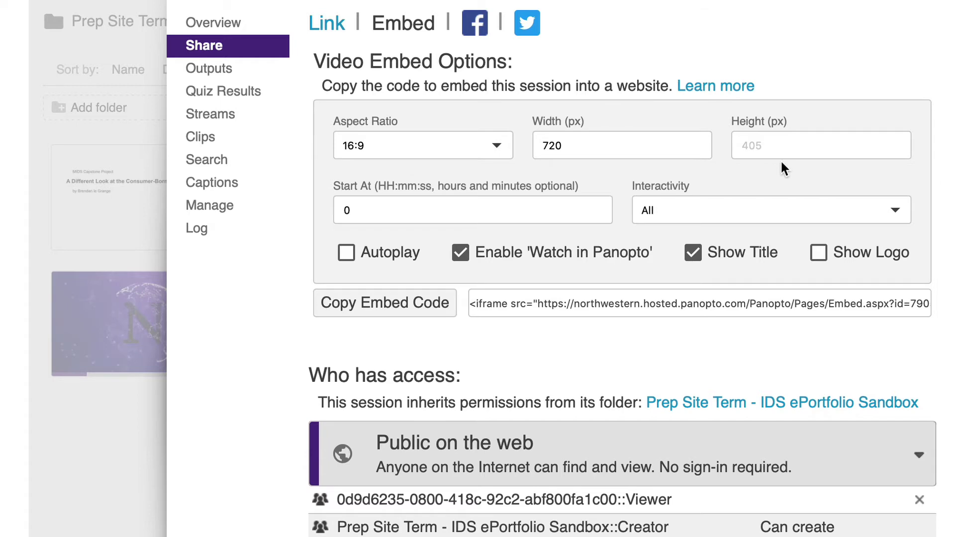
{"action": "left_click", "coordinate": [400, 304]}
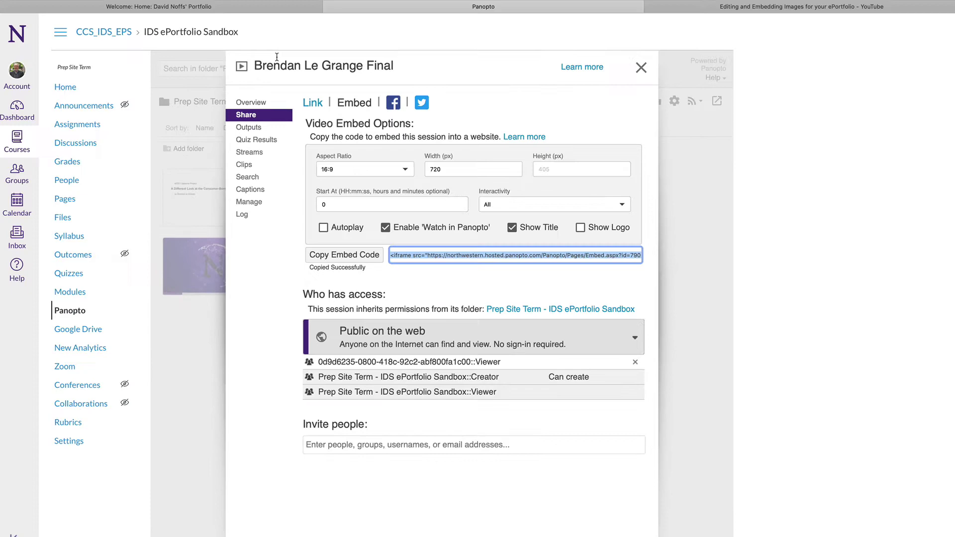
Add an HTML/Embedded Content block containing the Panopto iframe code to the Welcome page
{"action": "left_click", "coordinate": [278, 10]}
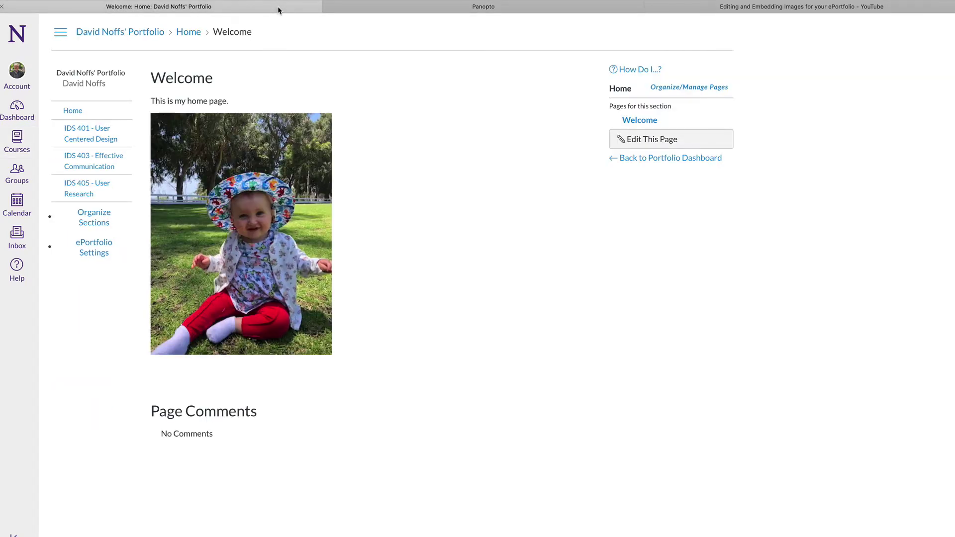
{"action": "left_click", "coordinate": [646, 141]}
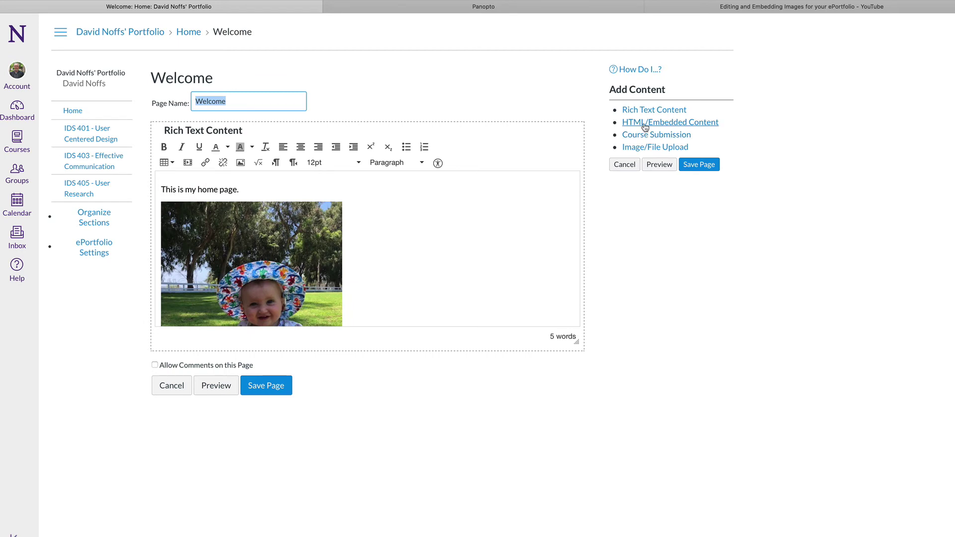
{"action": "left_click", "coordinate": [645, 126]}
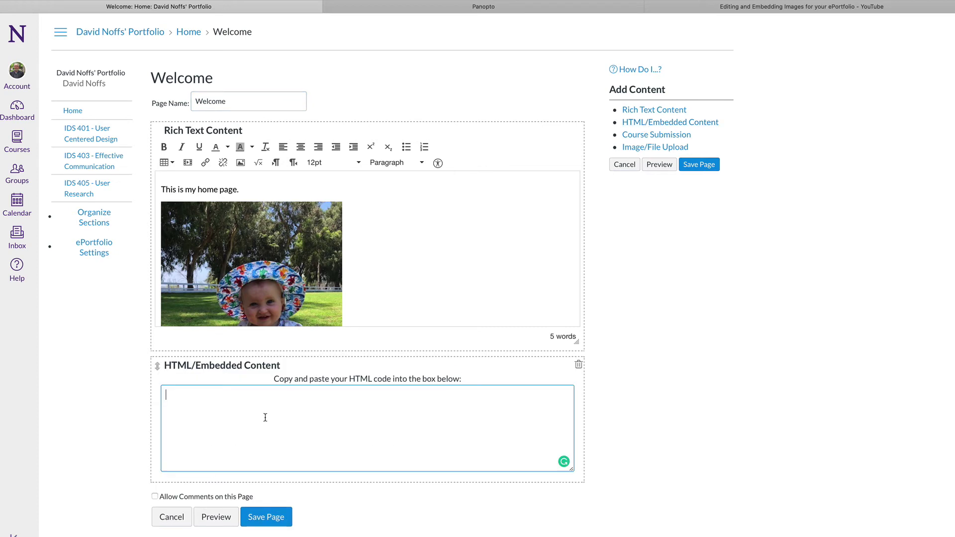
{"action": "key", "text": "super+v"}
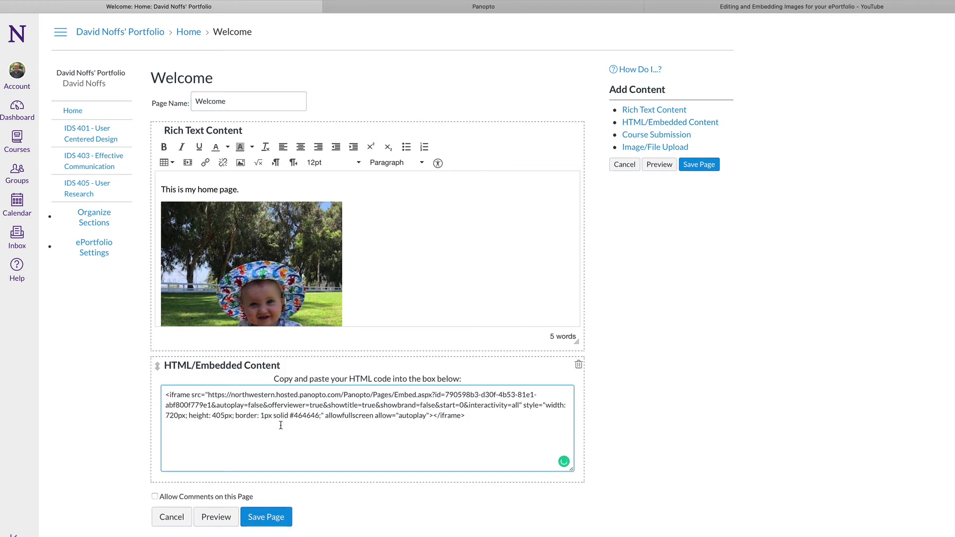
Save the Welcome page and play the embedded Panopto video to test it
{"action": "left_click", "coordinate": [272, 517]}
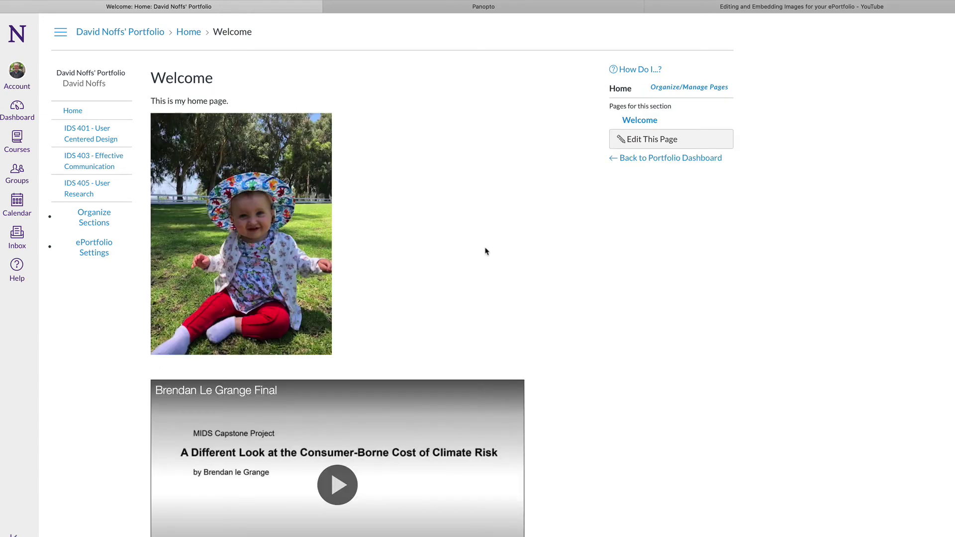
{"action": "scroll", "coordinate": [485, 251], "scroll_direction": "down", "scroll_amount": 2}
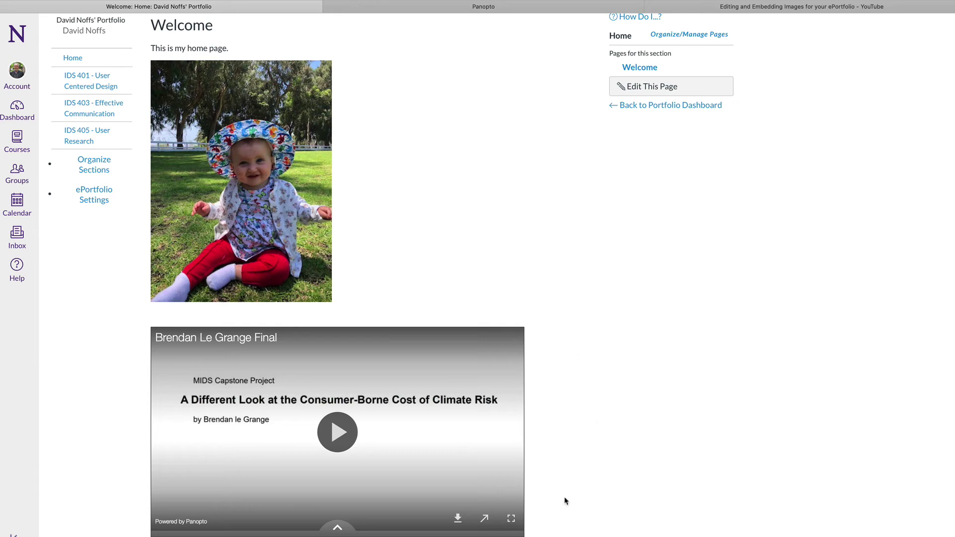
{"action": "left_click", "coordinate": [340, 440]}
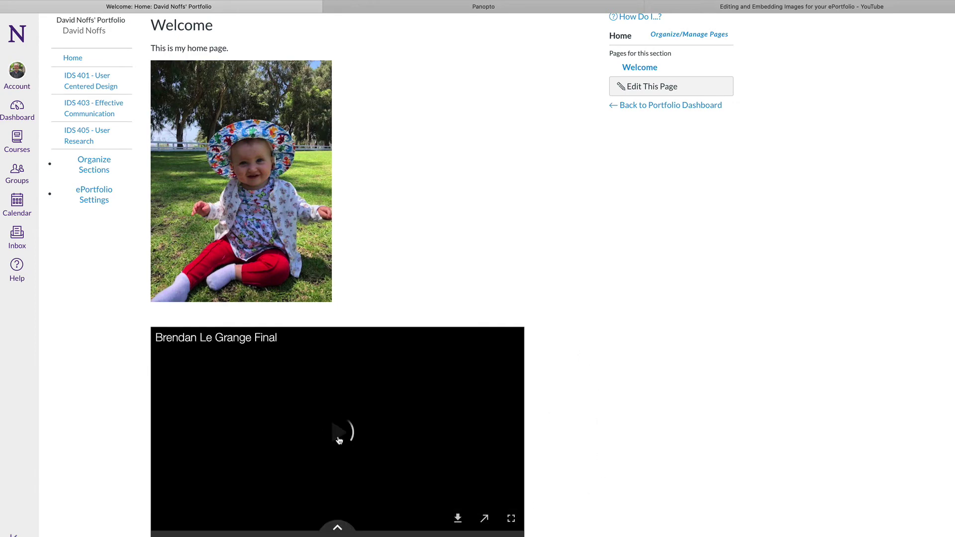
{"action": "scroll", "coordinate": [556, 106], "scroll_direction": "up", "scroll_amount": 2}
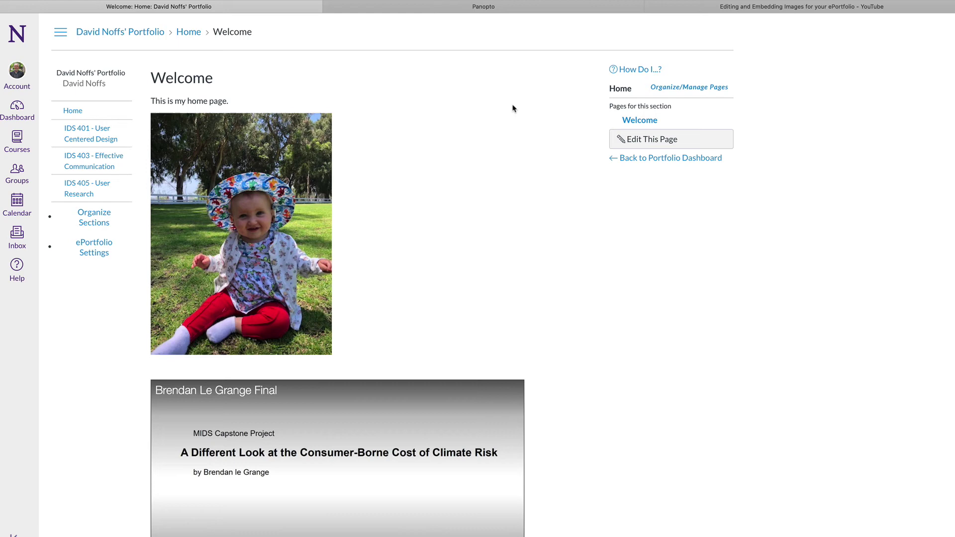
Copy the iframe embed code for the YouTube video 'Editing and Embedding Images for your ePortfolio'
{"action": "left_click", "coordinate": [739, 8]}
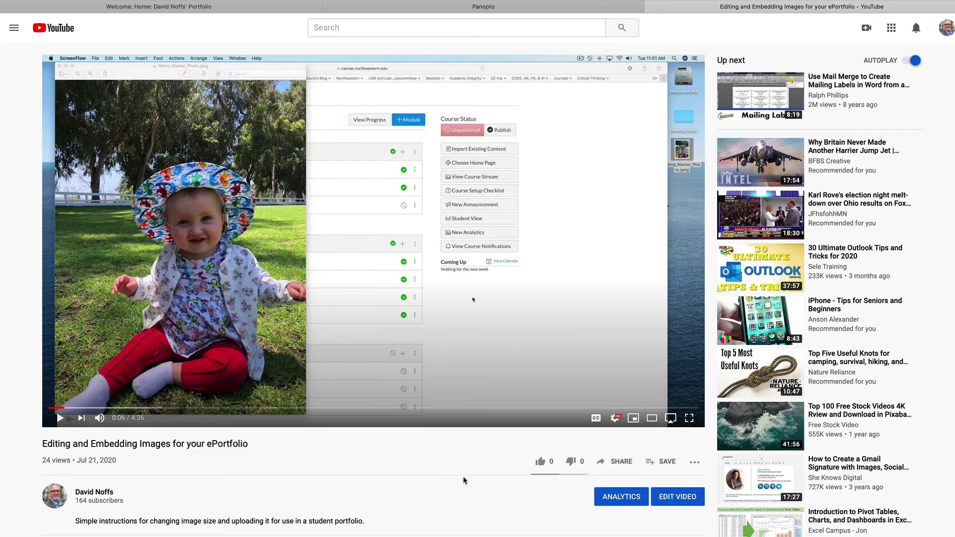
{"action": "left_click", "coordinate": [618, 464]}
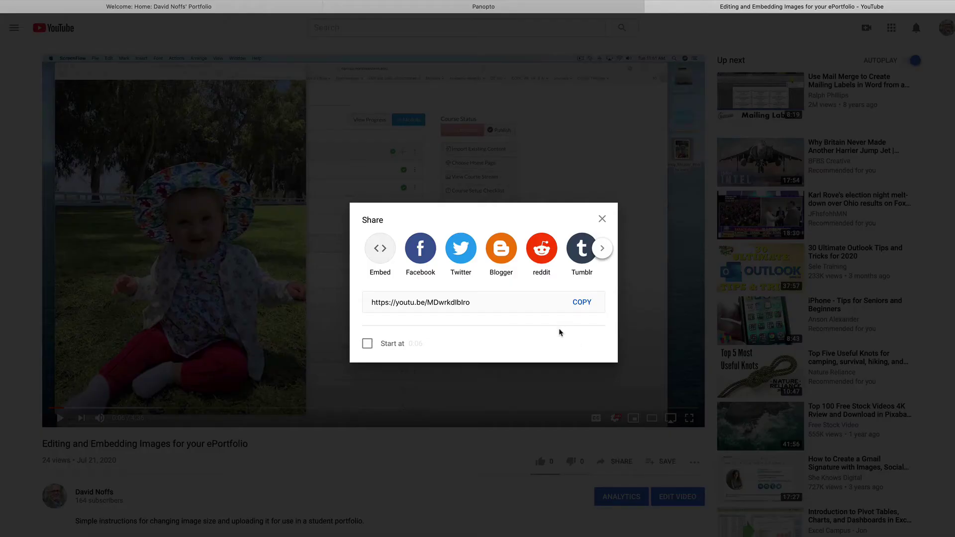
{"action": "left_click", "coordinate": [380, 253]}
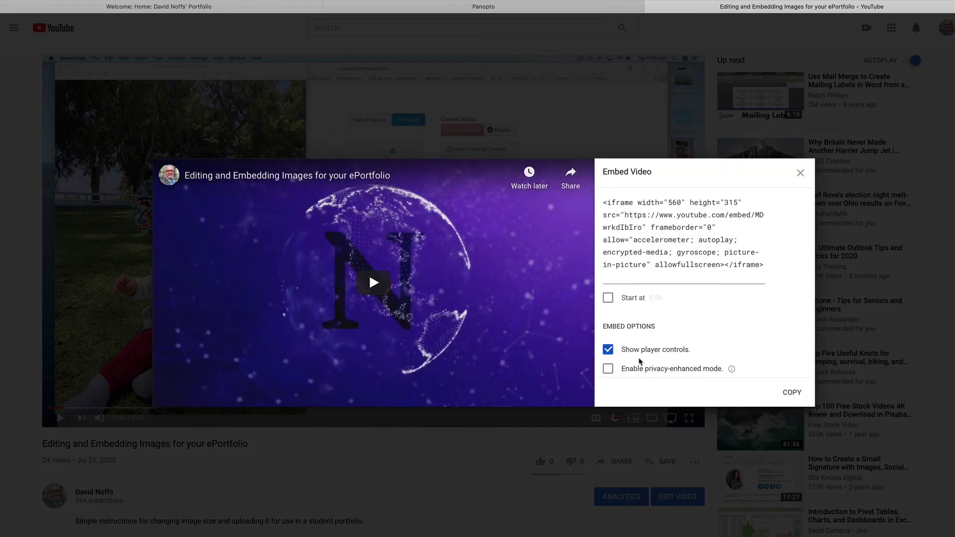
{"action": "left_click", "coordinate": [792, 393]}
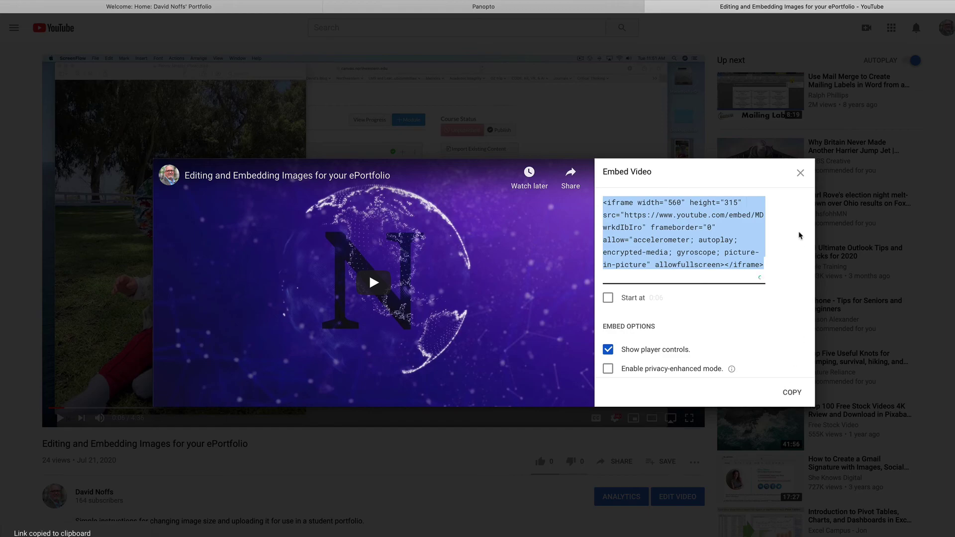
{"action": "left_click", "coordinate": [800, 173]}
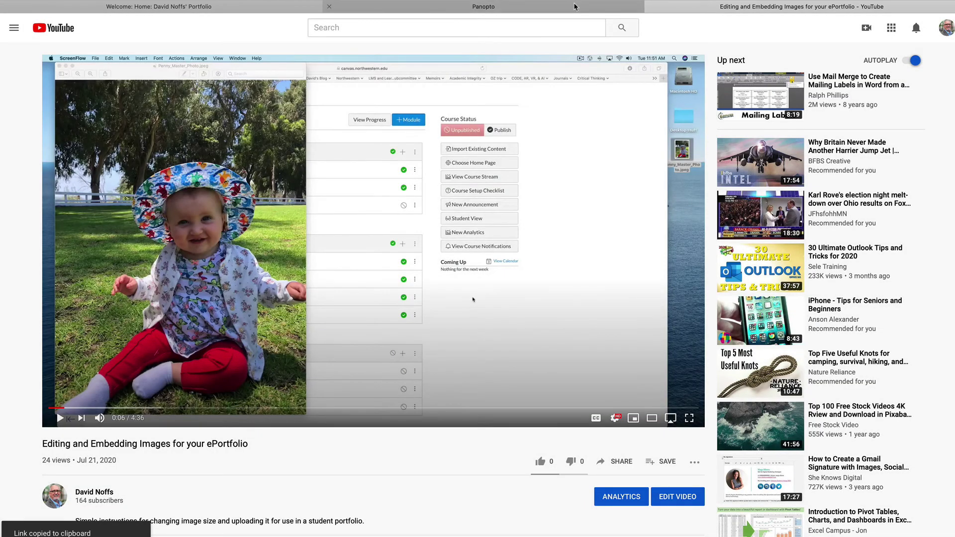
Paste the YouTube iframe code into a new HTML/Embedded Content block below the Panopto player
{"action": "left_click", "coordinate": [577, 7]}
{"action": "left_click", "coordinate": [277, 11]}
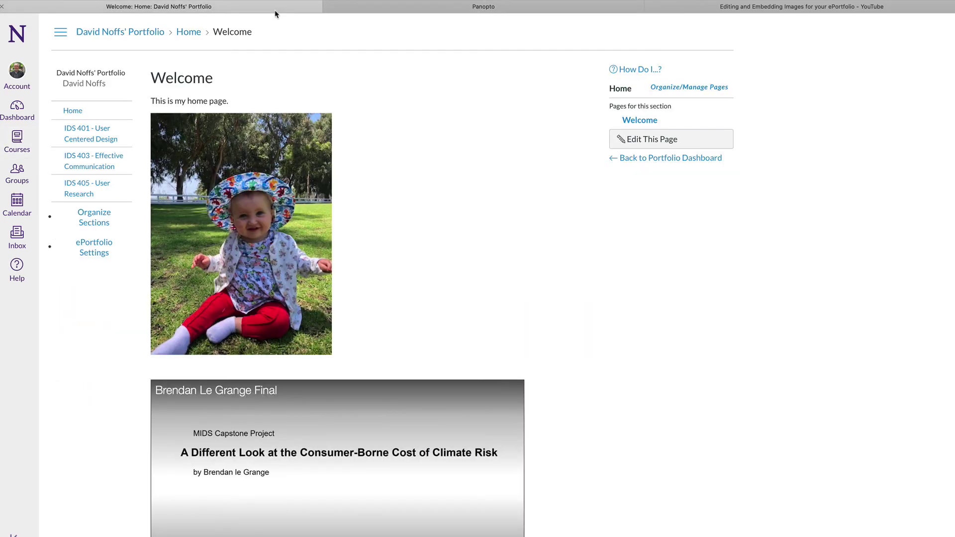
{"action": "left_click", "coordinate": [639, 139]}
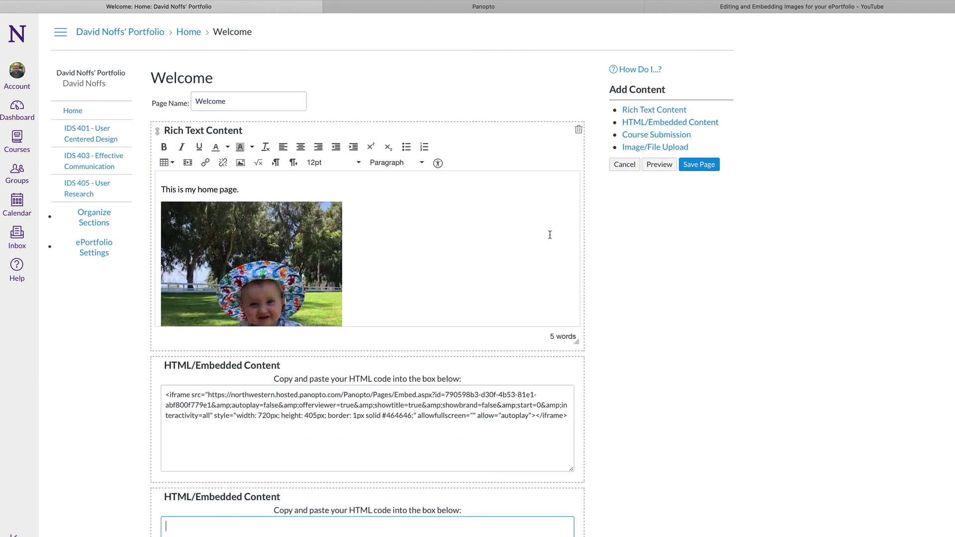
{"action": "scroll", "coordinate": [550, 234], "scroll_direction": "down", "scroll_amount": 5}
{"action": "scroll", "coordinate": [610, 288], "scroll_direction": "down", "scroll_amount": 2}
{"action": "scroll", "coordinate": [610, 289], "scroll_direction": "down", "scroll_amount": 1}
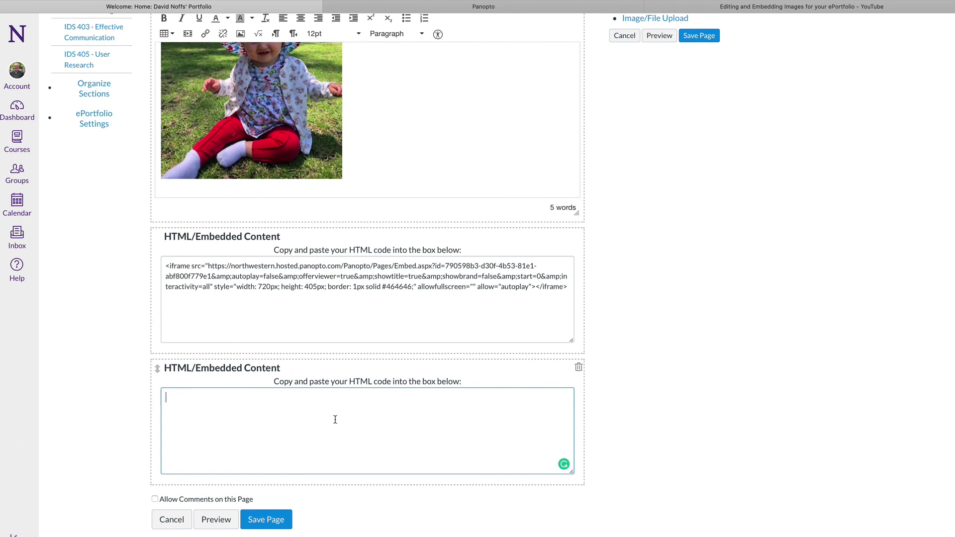
{"action": "key", "text": "super+v"}
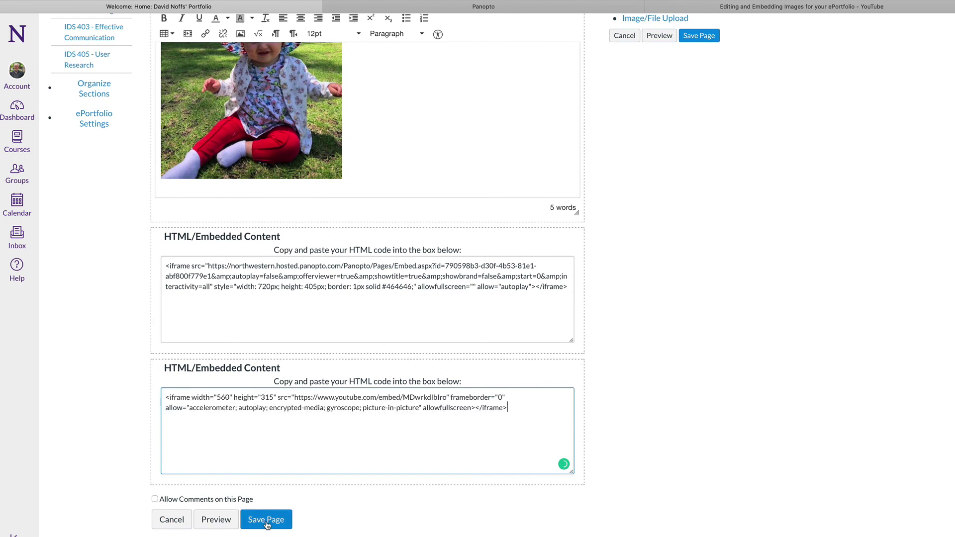
Save the Welcome page and review both embedded video players
{"action": "left_click", "coordinate": [264, 520]}
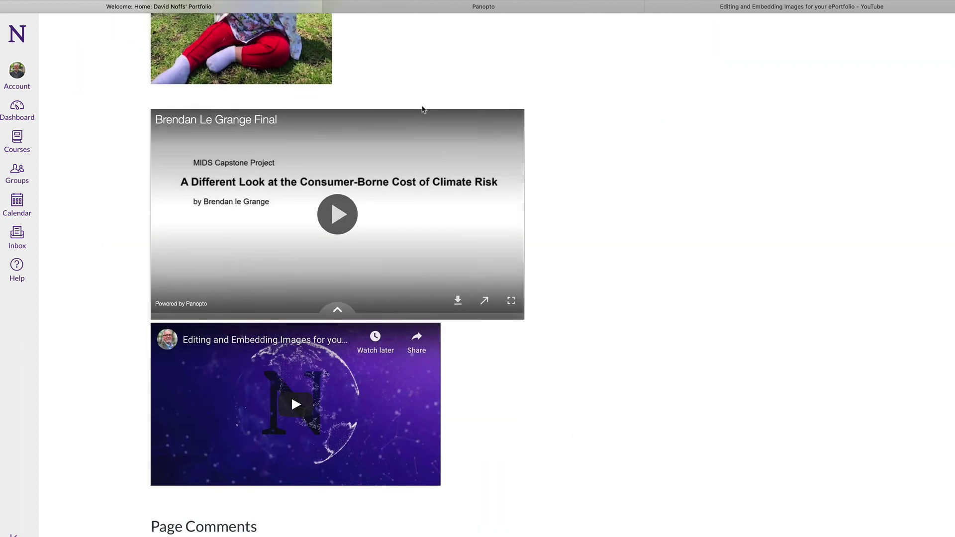
{"action": "scroll", "coordinate": [422, 108], "scroll_direction": "down", "scroll_amount": 1}
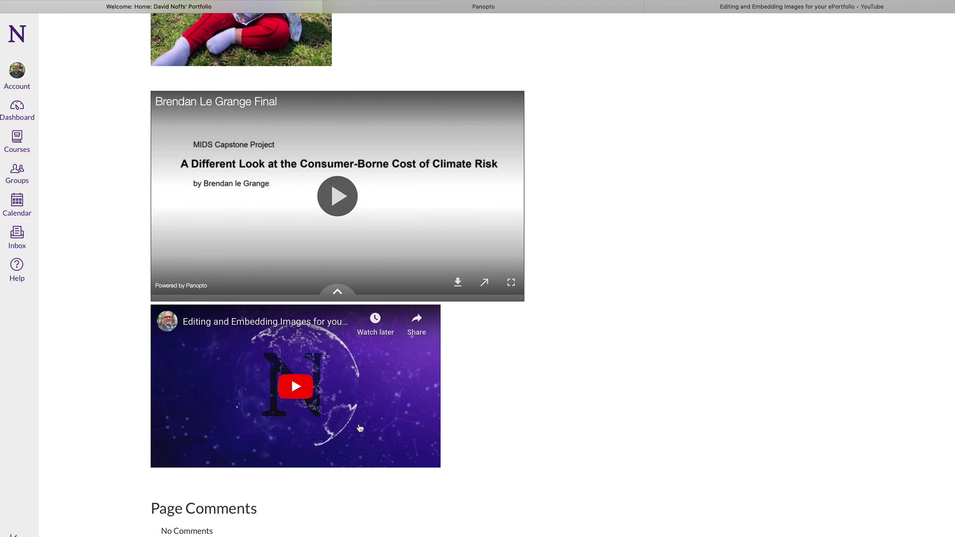
{"action": "scroll", "coordinate": [532, 411], "scroll_direction": "up", "scroll_amount": 5}
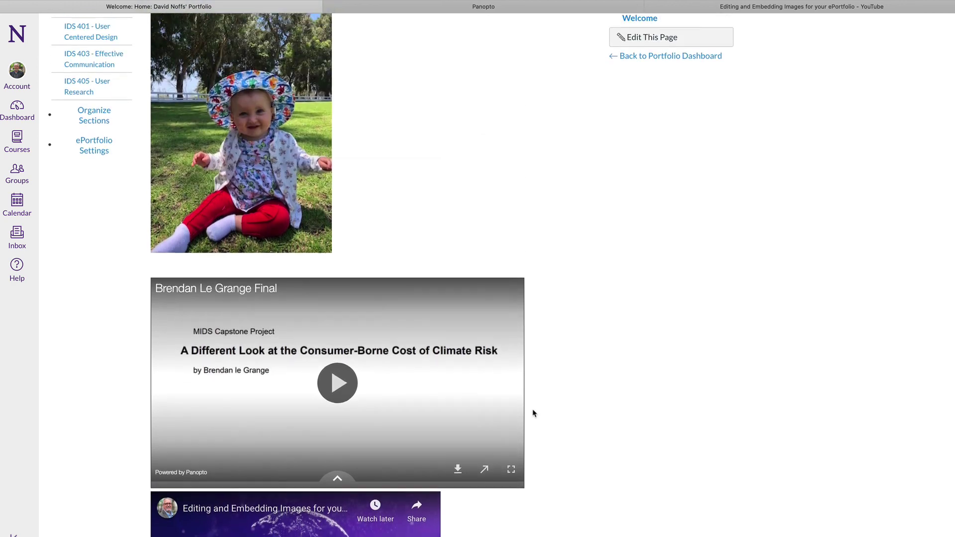
{"action": "scroll", "coordinate": [535, 413], "scroll_direction": "up", "scroll_amount": 2}
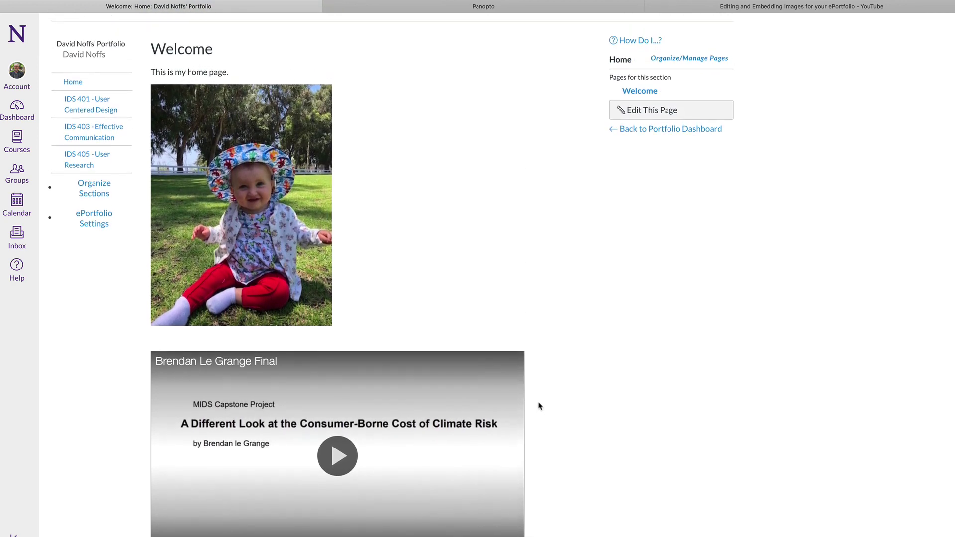